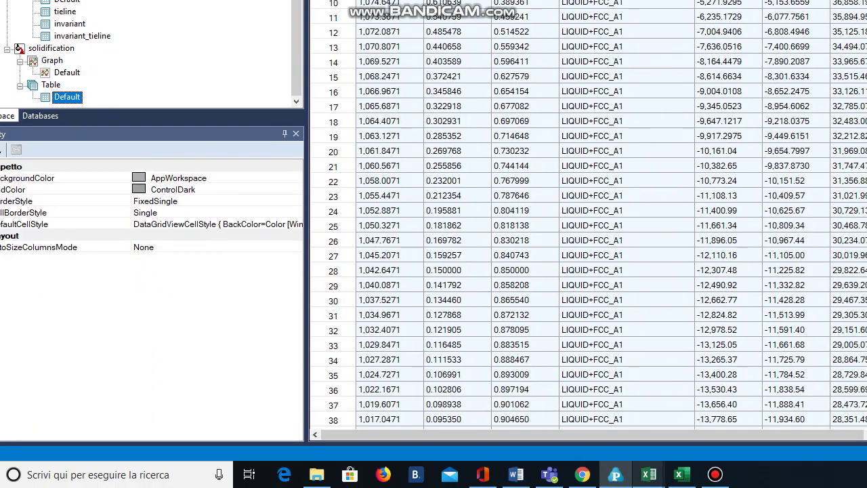
- Switch to the assignment6 workbook in Excel and select the Bi row's fourth-column cell on the Balart_TableI sheet
{"action": "mouse_move", "coordinate": [648, 474]}
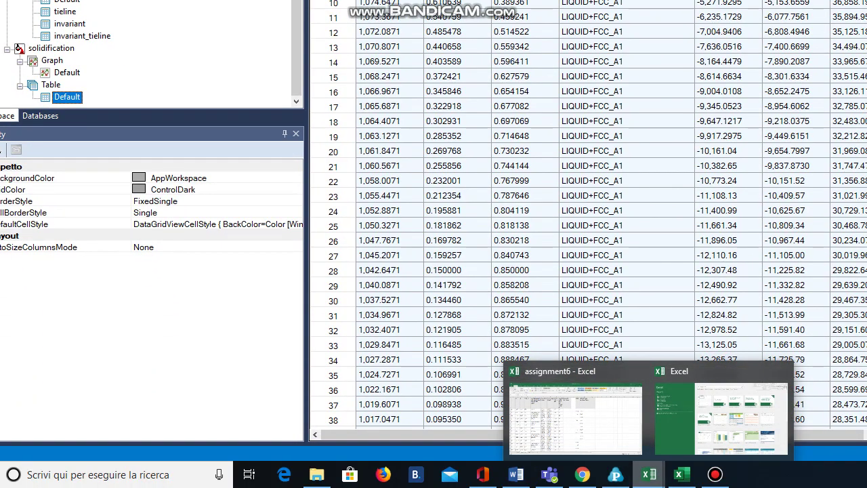
{"action": "left_click", "coordinate": [575, 413]}
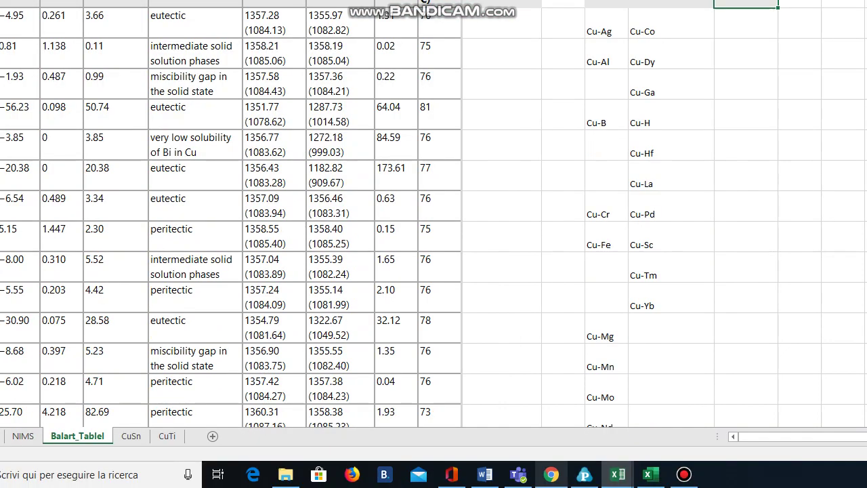
{"action": "mouse_move", "coordinate": [550, 474]}
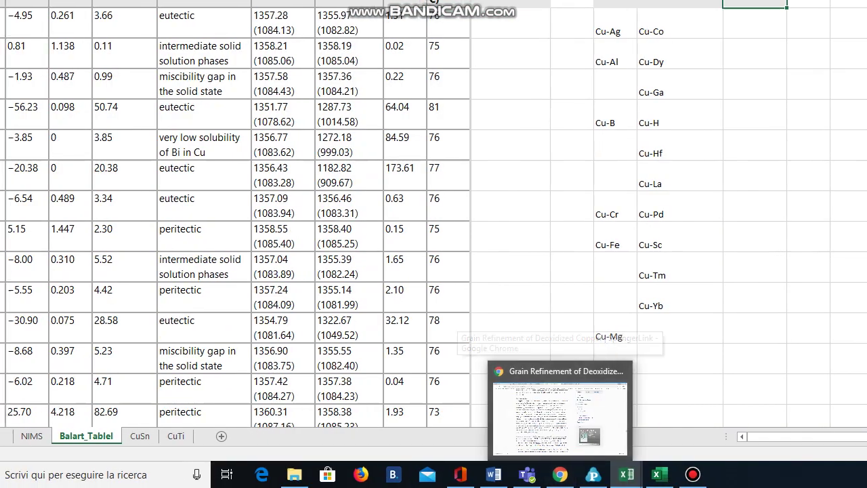
{"action": "left_click", "coordinate": [178, 145]}
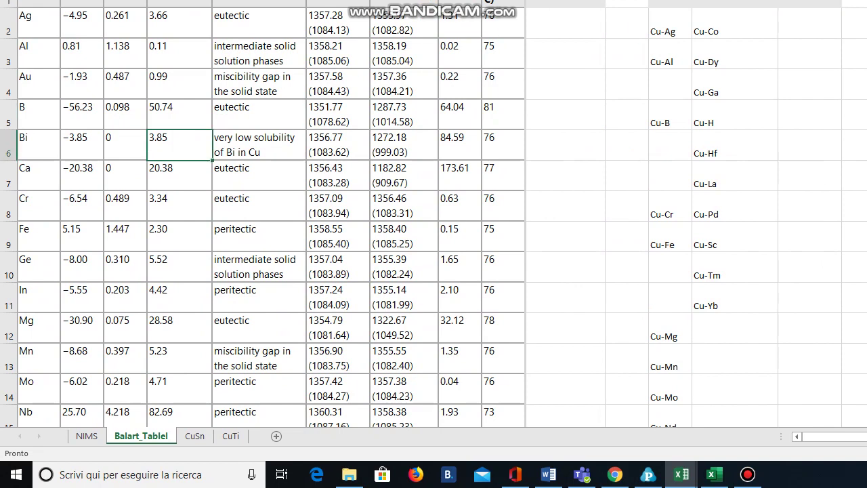
- Examine the Balart_TableI columns from the element names through the numeric parameters, the phase-diagram type and the temperatures
{"action": "key", "text": "Left"}
{"action": "key", "text": "Left"}
{"action": "key", "text": "Left"}
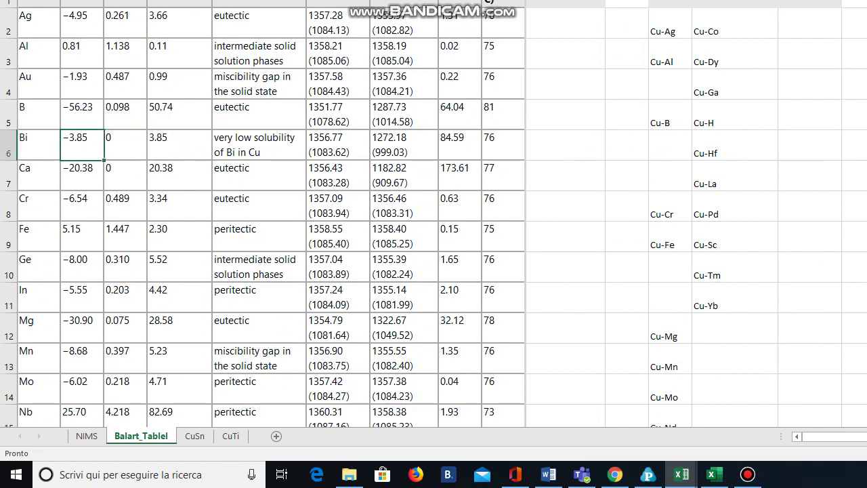
{"action": "key", "text": "Up"}
{"action": "key", "text": "Up"}
{"action": "key", "text": "Up"}
{"action": "key", "text": "Up"}
{"action": "key", "text": "Up"}
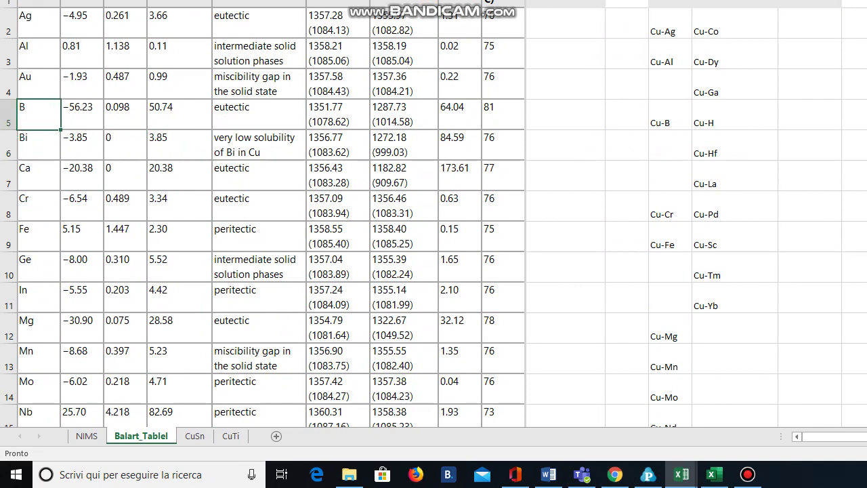
{"action": "key", "text": "Right"}
{"action": "key", "text": "Right"}
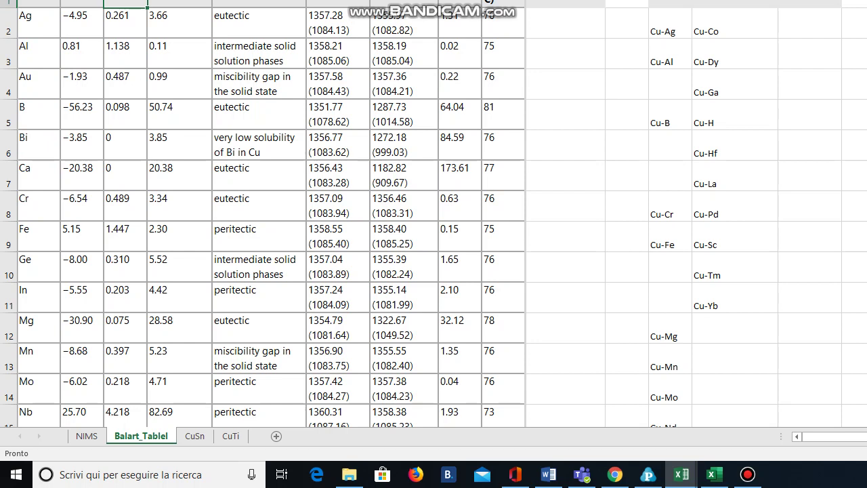
{"action": "key", "text": "Right"}
{"action": "key", "text": "Down"}
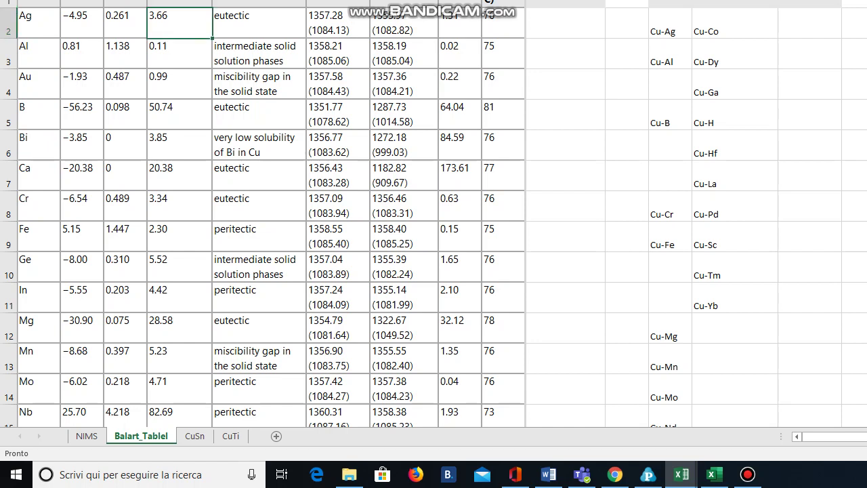
{"action": "key", "text": "Right"}
{"action": "key", "text": "Right"}
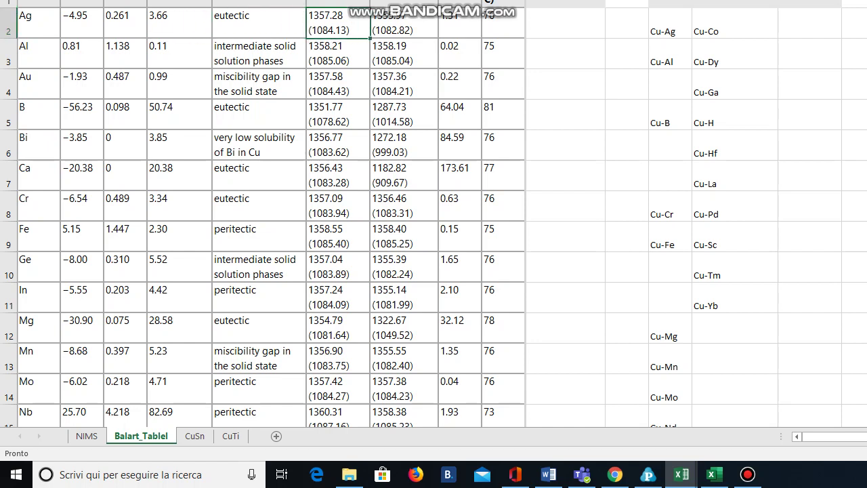
{"action": "key", "text": "Right"}
{"action": "key", "text": "Right"}
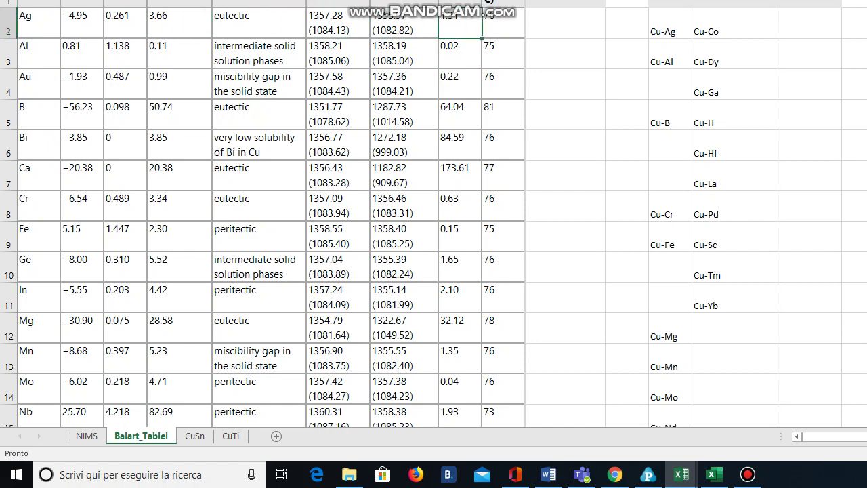
- Return to the fourth column of Balart_TableI and examine its values for the listed elements, from Ag down to Fe
{"action": "key", "text": "Left"}
{"action": "key", "text": "Left"}
{"action": "key", "text": "Left"}
{"action": "key", "text": "Left"}
{"action": "key", "text": "Left"}
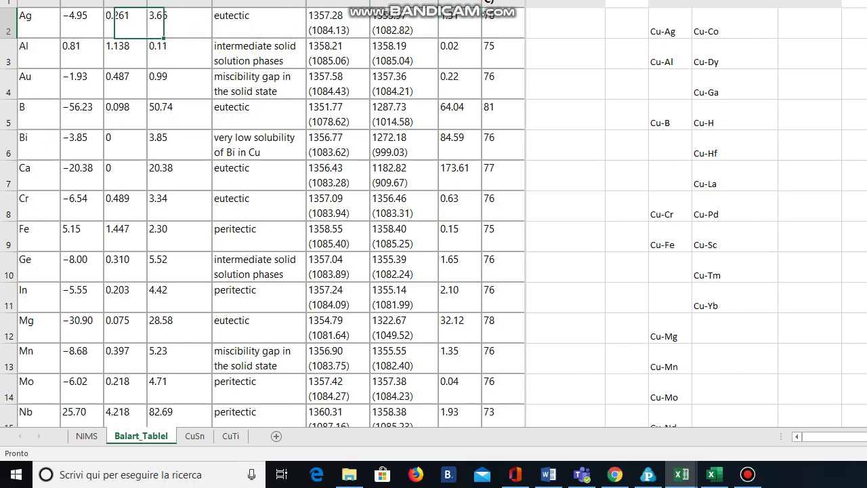
{"action": "key", "text": "Right"}
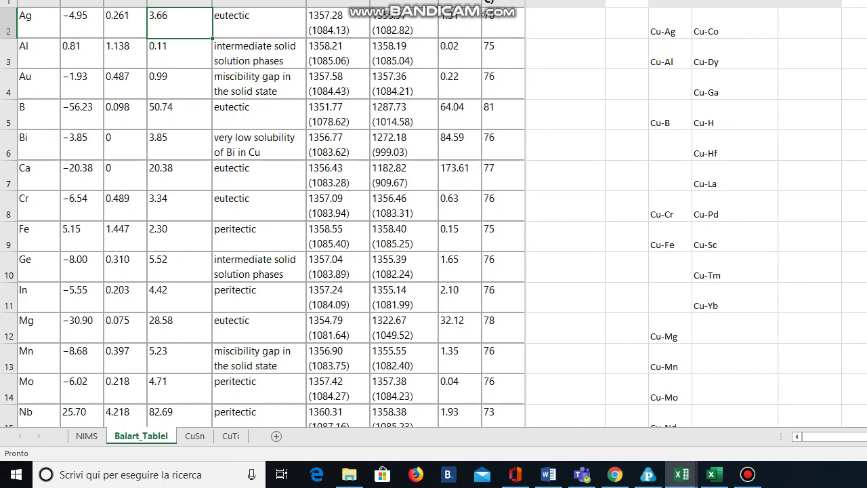
{"action": "key", "text": "Down"}
{"action": "key", "text": "Down"}
{"action": "key", "text": "Down"}
{"action": "key", "text": "Down"}
{"action": "key", "text": "Down"}
{"action": "key", "text": "Down"}
{"action": "key", "text": "Down"}
{"action": "key", "text": "Up"}
{"action": "key", "text": "Up"}
{"action": "key", "text": "Up"}
{"action": "key", "text": "Up"}
{"action": "key", "text": "Up"}
{"action": "key", "text": "Up"}
{"action": "key", "text": "Up"}
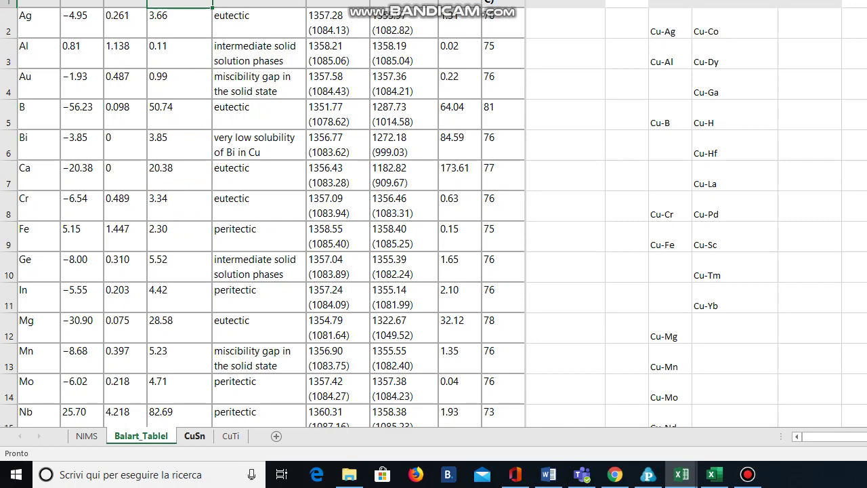
- Open the CuSn sheet and examine its fs and T data columns
{"action": "left_click", "coordinate": [194, 436]}
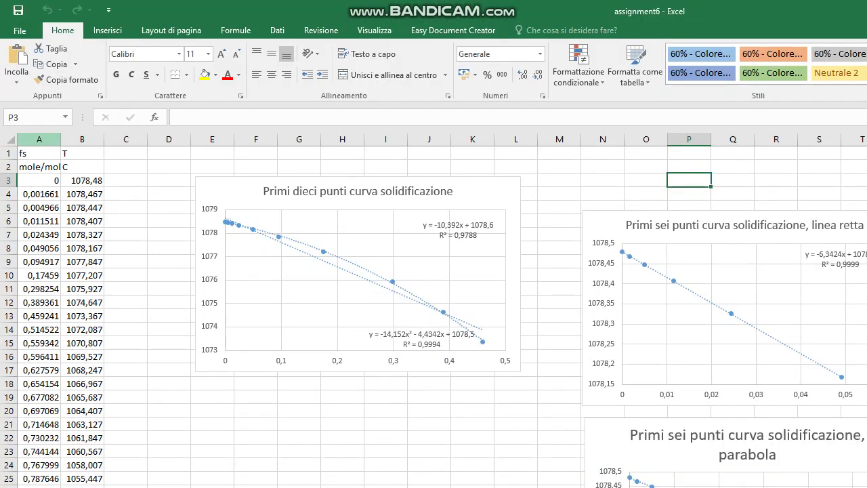
{"action": "left_click", "coordinate": [212, 139]}
{"action": "left_click", "coordinate": [39, 138]}
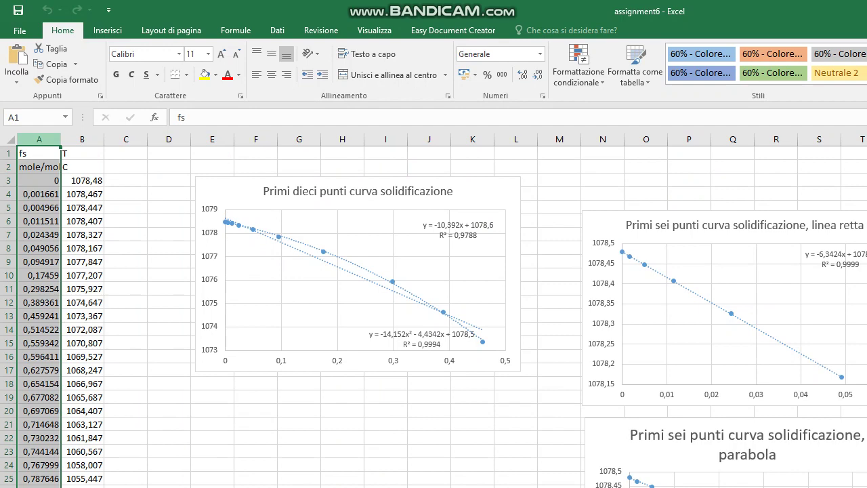
{"action": "left_click", "coordinate": [82, 153]}
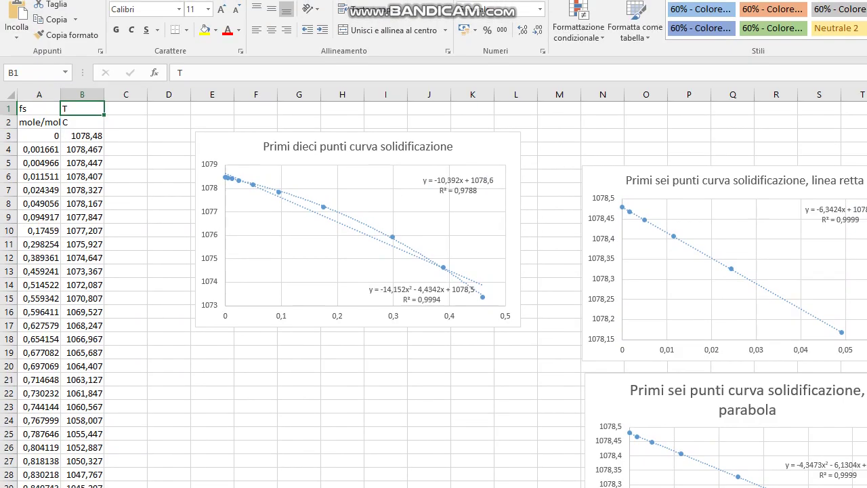
- Insert a markers-only scatter chart from the fs and T data in A3:B181 of the CuSn sheet
{"action": "left_click_drag", "start_coordinate": [39, 136], "coordinate": [82, 397]}
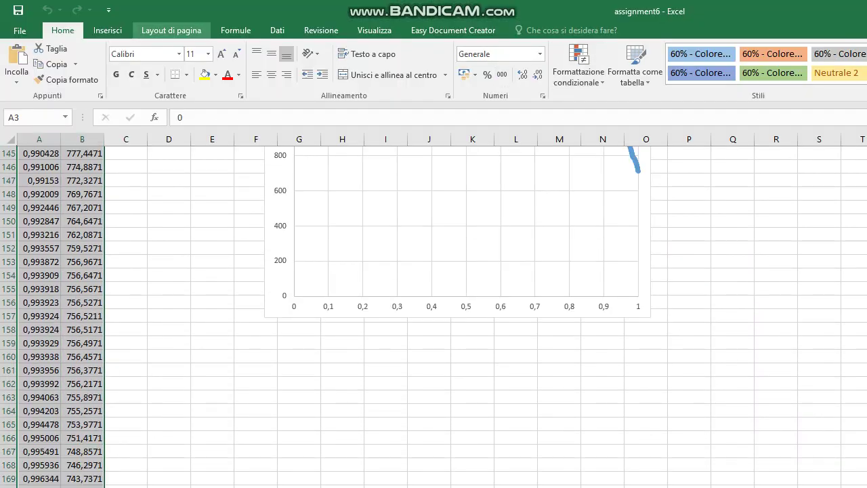
{"action": "left_click", "coordinate": [107, 30]}
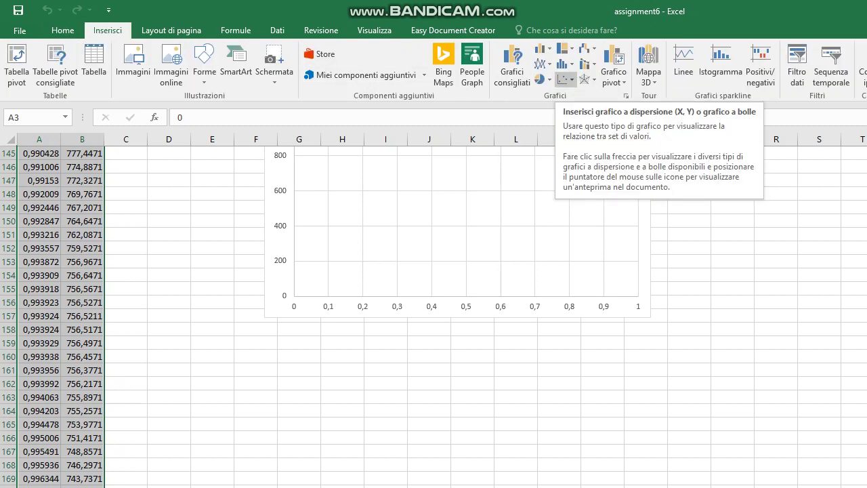
{"action": "left_click", "coordinate": [564, 80]}
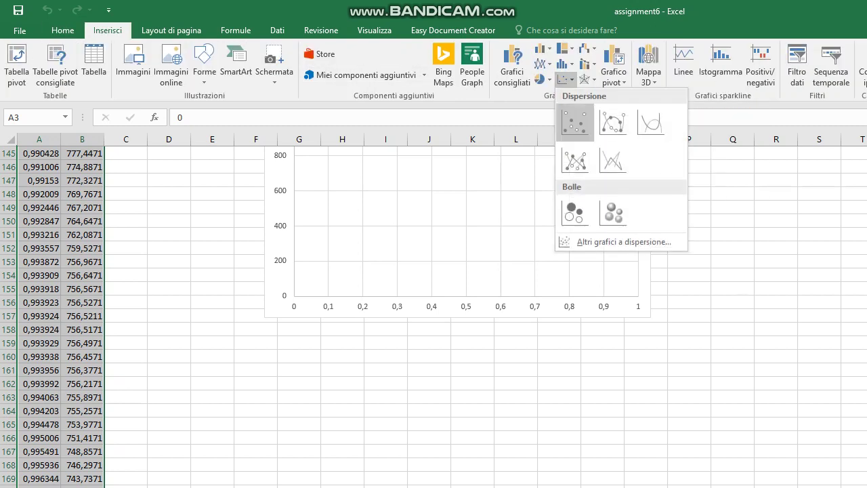
{"action": "left_click", "coordinate": [575, 123]}
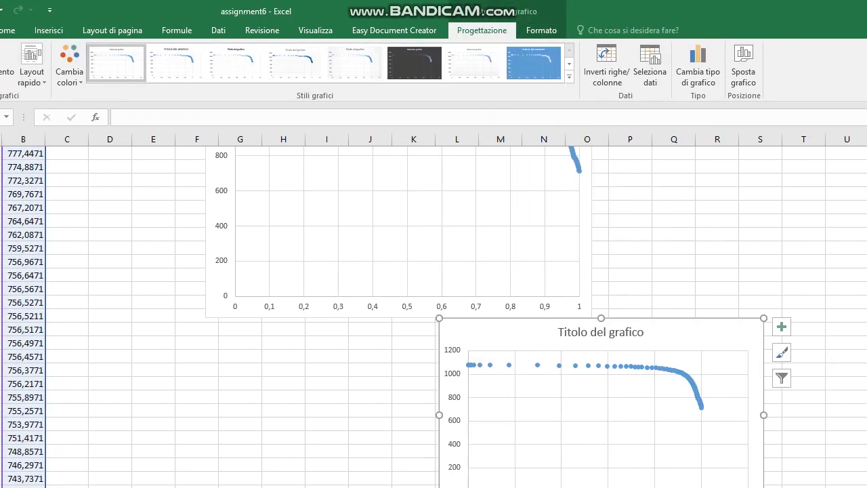
- Add a trendline to the new scatter chart's series and set it to polynomial of order 2
{"action": "left_click", "coordinate": [639, 358]}
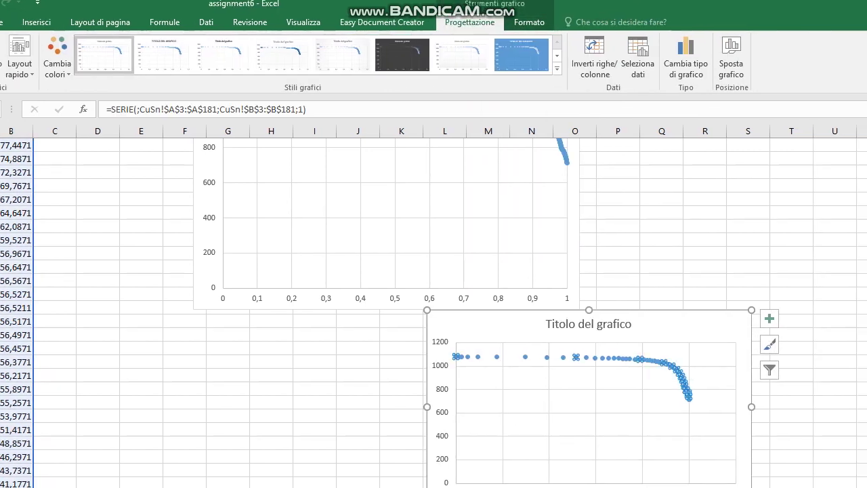
{"action": "right_click", "coordinate": [639, 359]}
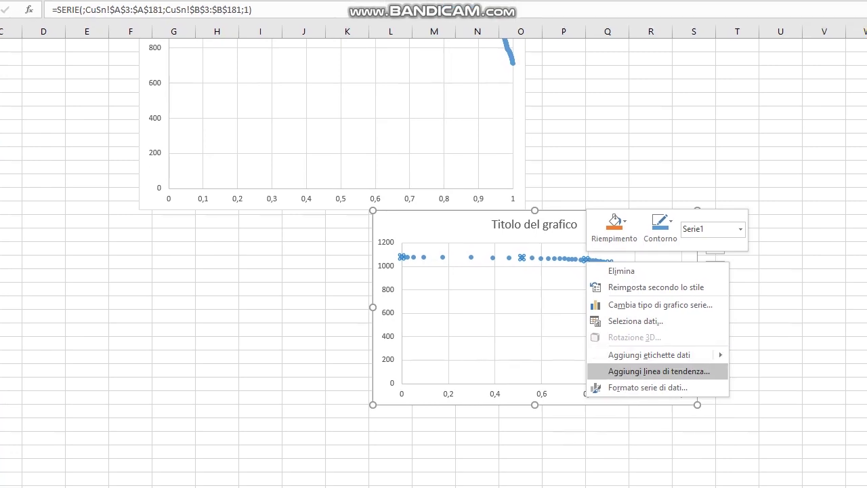
{"action": "left_click", "coordinate": [713, 470]}
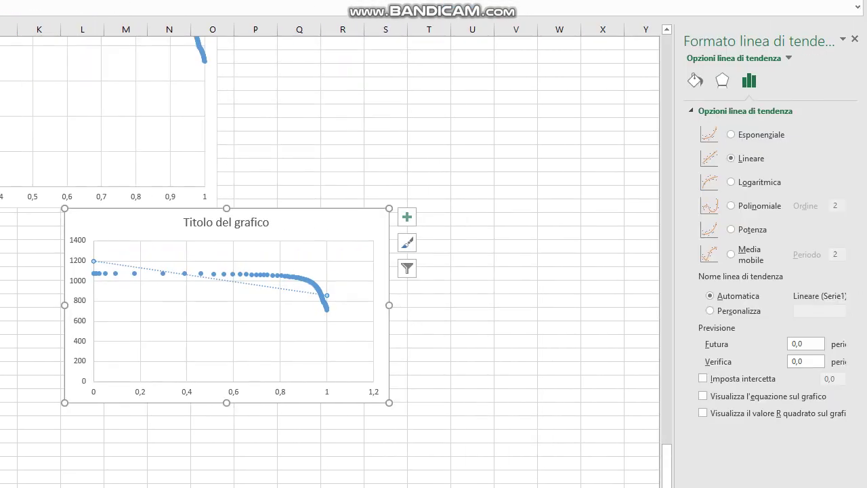
{"action": "left_click", "coordinate": [730, 206]}
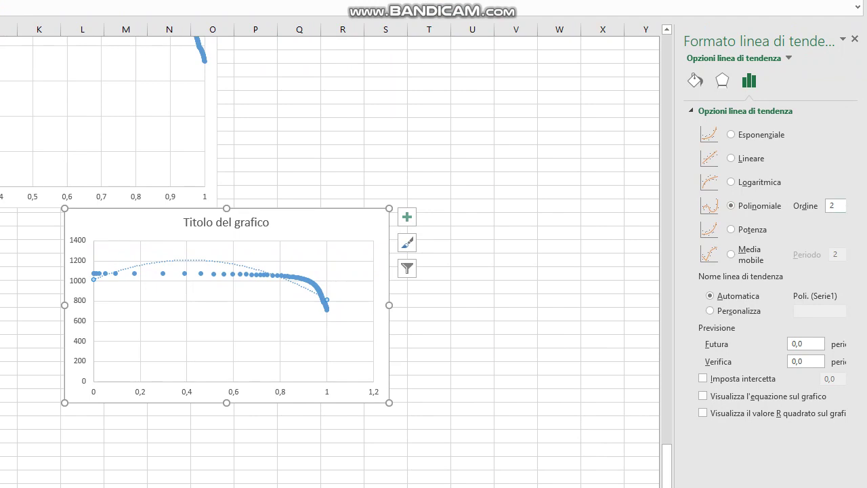
{"action": "key", "text": "Escape"}
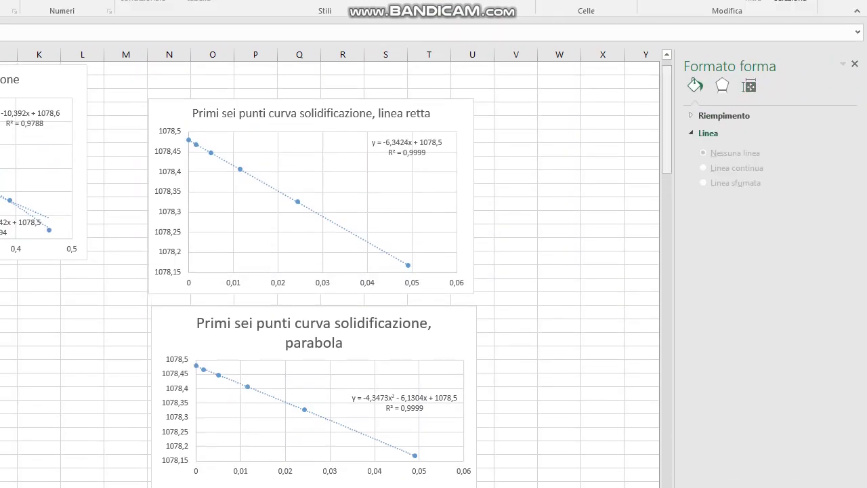
- Undo the accidental change to cell A3 and select the empty cell C2
{"action": "mouse_move", "coordinate": [667, 96]}
{"action": "left_mouse_down"}
{"action": "mouse_move", "coordinate": [666, 206]}
{"action": "mouse_move", "coordinate": [666, 95]}
{"action": "left_mouse_up"}
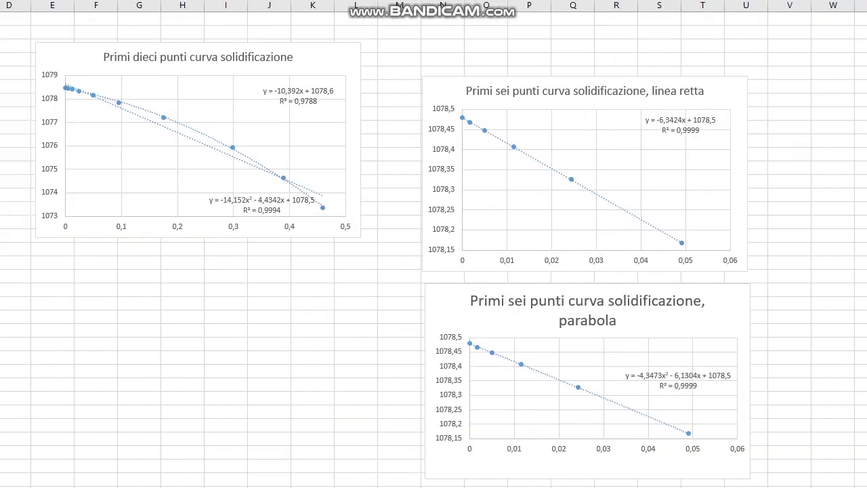
{"action": "left_click", "coordinate": [226, 344]}
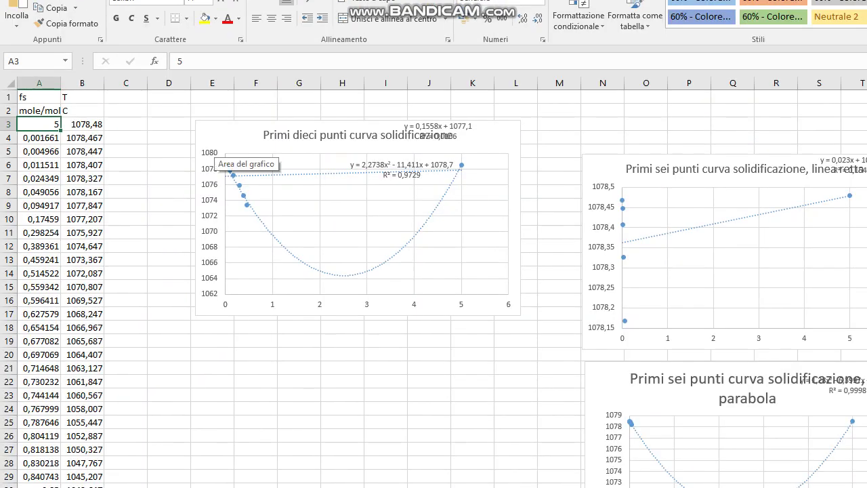
{"action": "key", "text": "ctrl+z"}
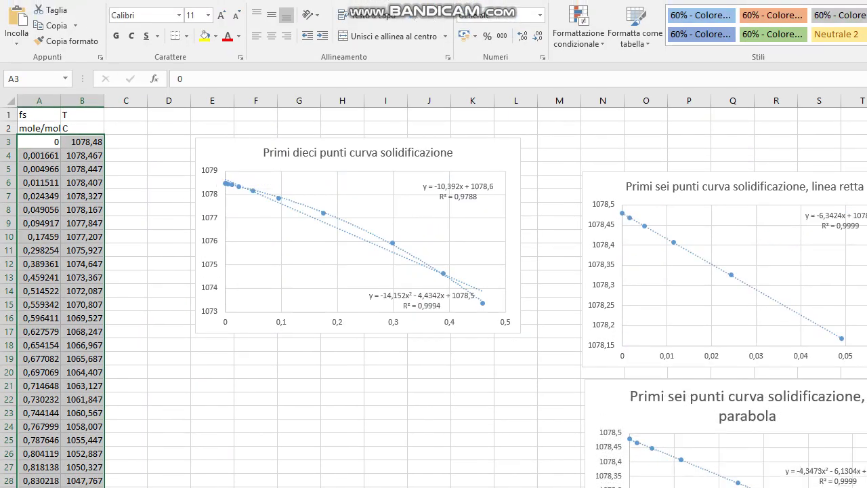
{"action": "left_click", "coordinate": [125, 128]}
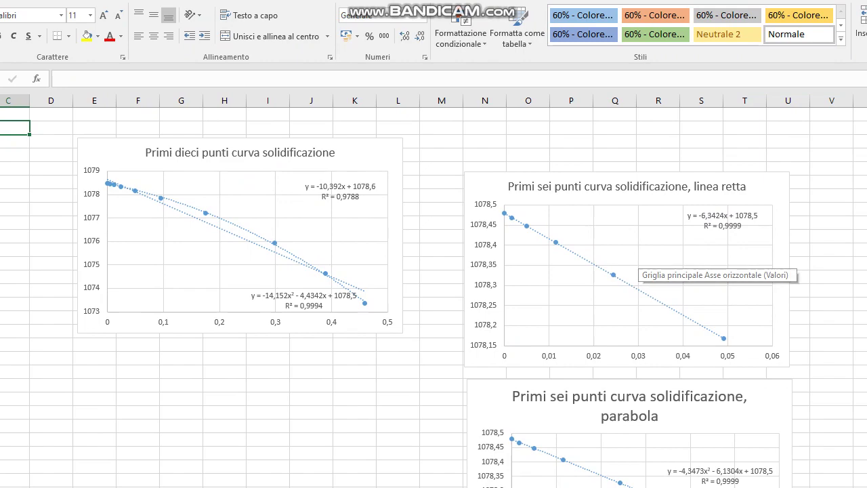
- Compare the straight-line and parabola fit equations for the first six solidification points, and return to the Balart_TableI sheet
{"action": "mouse_move", "coordinate": [486, 213]}
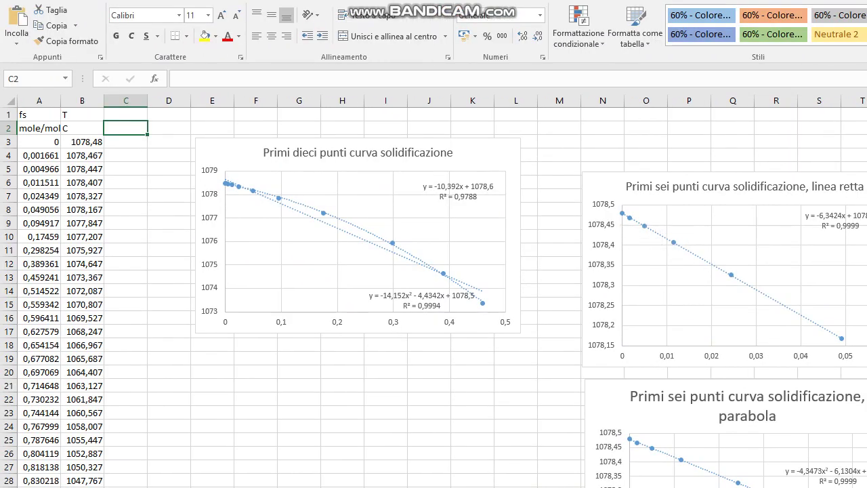
{"action": "left_click", "coordinate": [731, 275]}
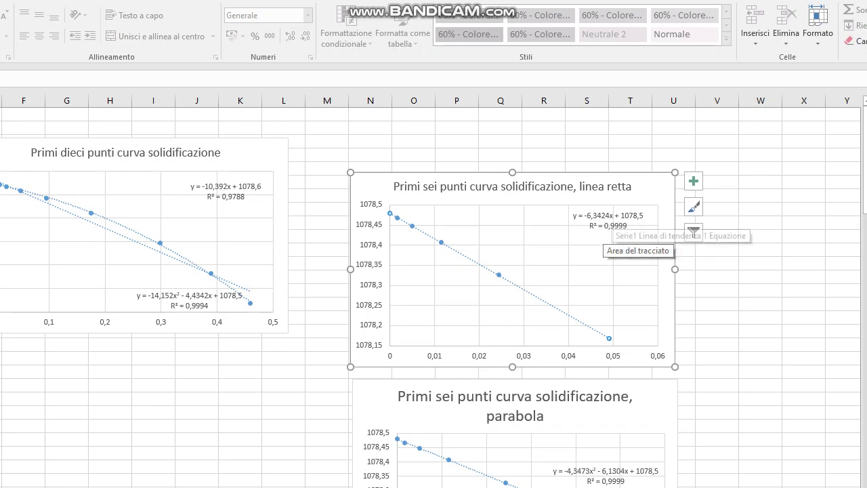
{"action": "left_click", "coordinate": [608, 220]}
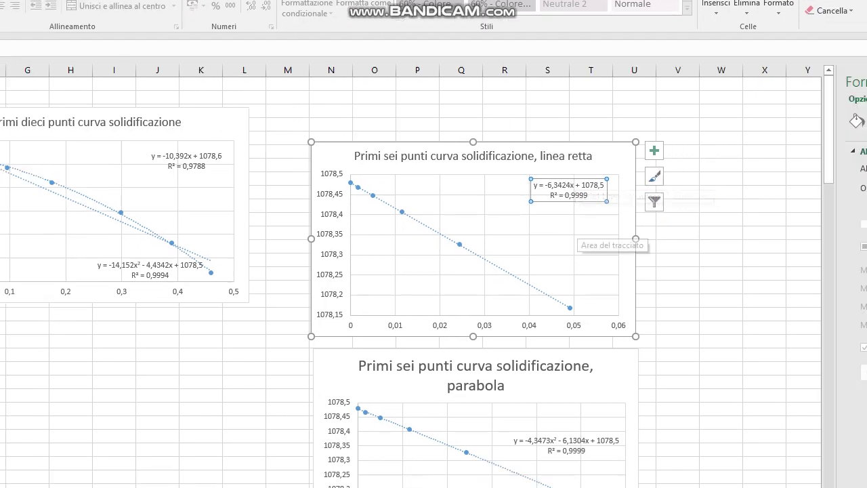
{"action": "left_click", "coordinate": [475, 374]}
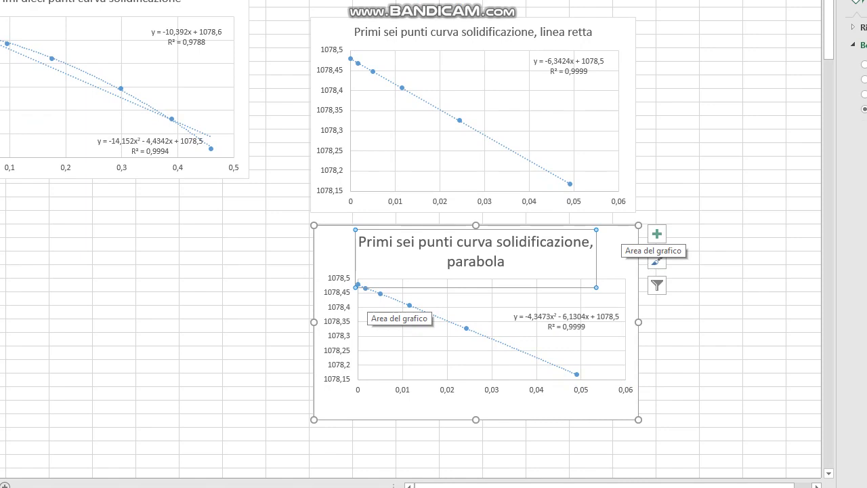
{"action": "scroll", "coordinate": [593, 142], "scroll_direction": "up", "scroll_amount": 2}
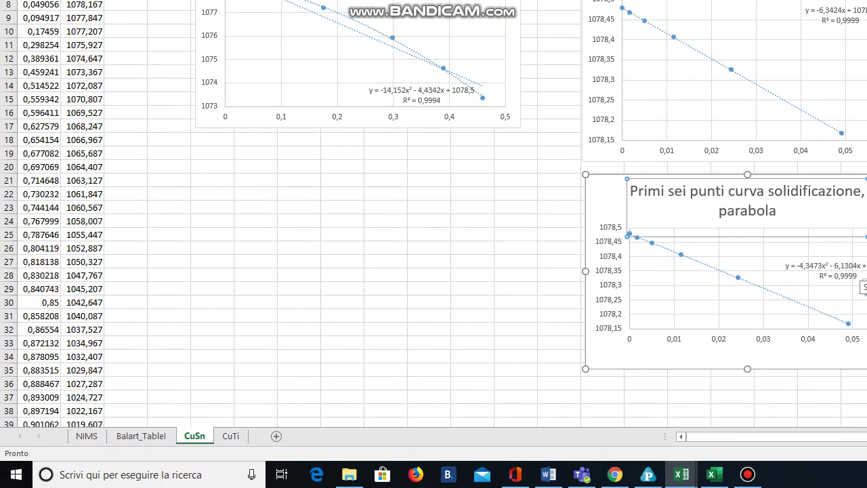
{"action": "left_click", "coordinate": [141, 435]}
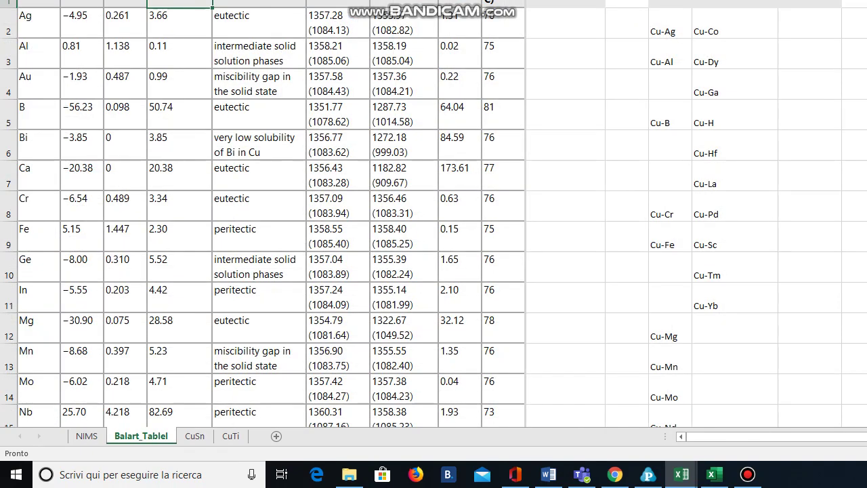
- Look through the element column of the Balart table from Ag down to find the Sn row
{"action": "left_click", "coordinate": [39, 144]}
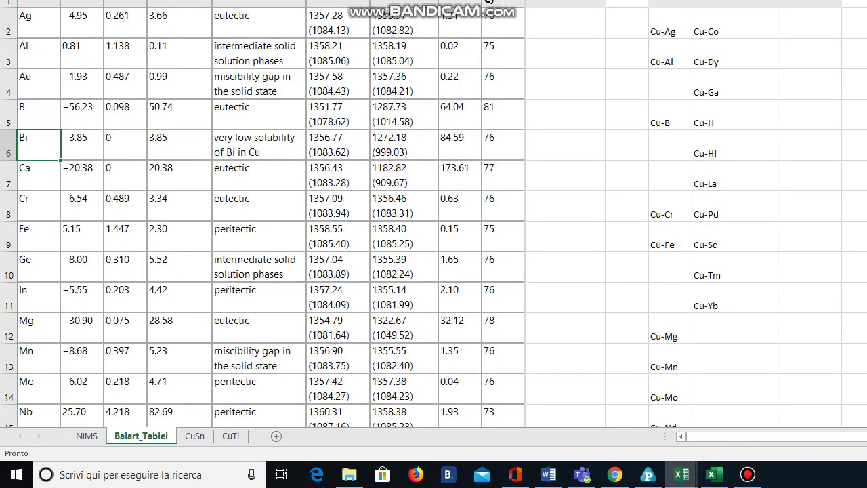
{"action": "key", "text": "Up"}
{"action": "key", "text": "Up"}
{"action": "key", "text": "Up"}
{"action": "key", "text": "Up"}
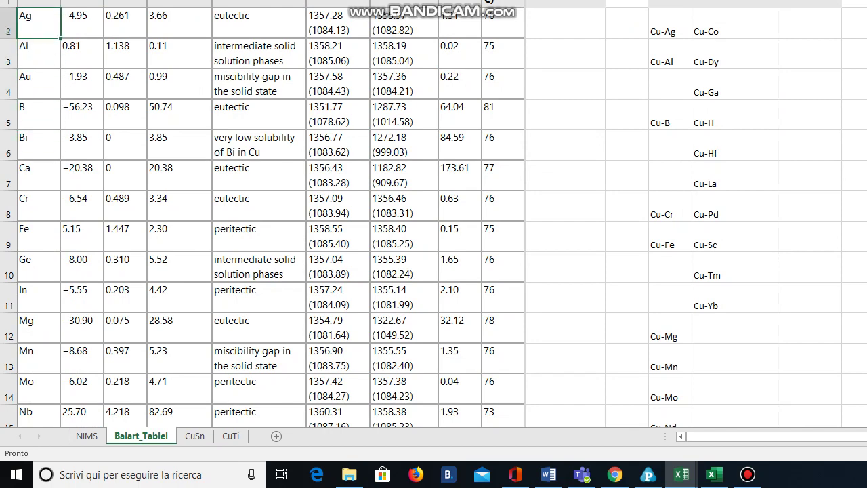
{"action": "key", "text": "Down"}
{"action": "key", "text": "Down"}
{"action": "key", "text": "Down"}
{"action": "key", "text": "Down"}
{"action": "key", "text": "Down"}
{"action": "key", "text": "Down"}
{"action": "key", "text": "Down"}
{"action": "key", "text": "Down"}
{"action": "key", "text": "Down"}
{"action": "key", "text": "Down"}
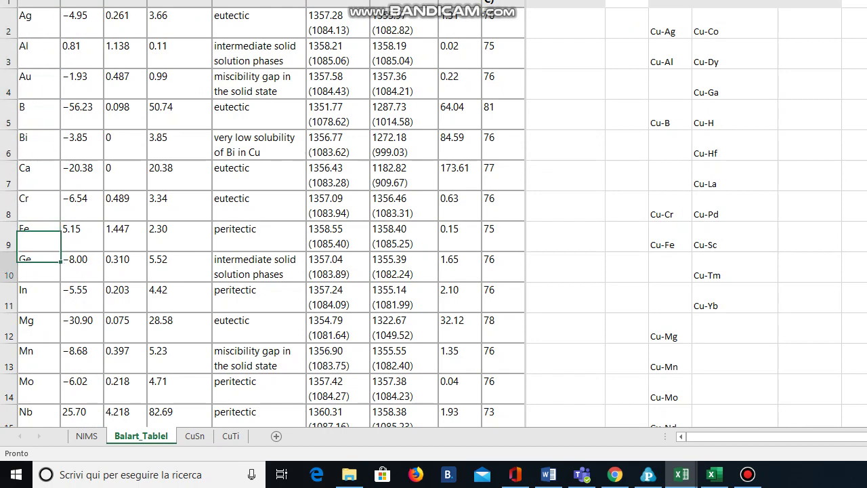
{"action": "key", "text": "Down"}
{"action": "key", "text": "Down"}
{"action": "key", "text": "Down"}
{"action": "key", "text": "Down"}
{"action": "key", "text": "Down"}
{"action": "key", "text": "Down"}
{"action": "key", "text": "Down"}
{"action": "key", "text": "Down"}
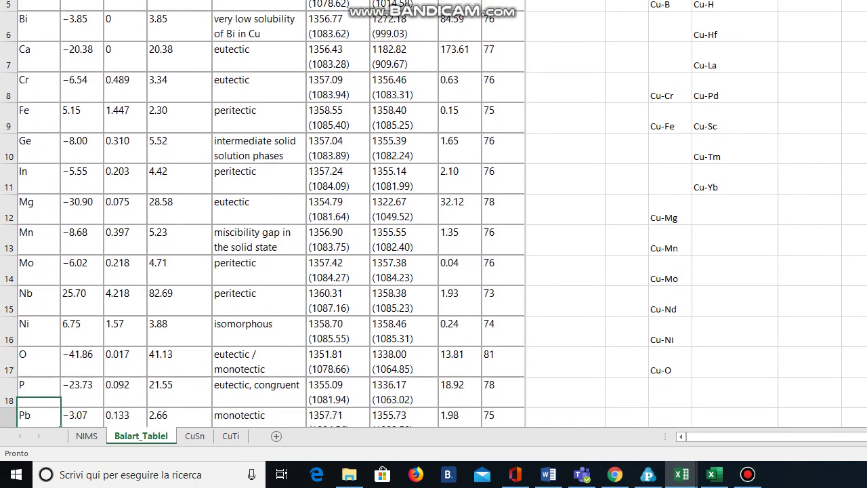
{"action": "key", "text": "Down"}
{"action": "key", "text": "Down"}
{"action": "key", "text": "Down"}
{"action": "key", "text": "Down"}
{"action": "key", "text": "Down"}
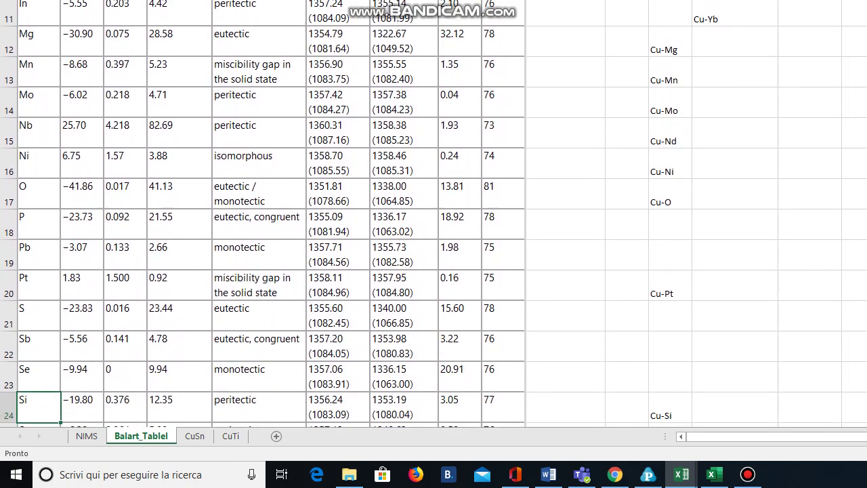
{"action": "key", "text": "Down"}
{"action": "key", "text": "Up"}
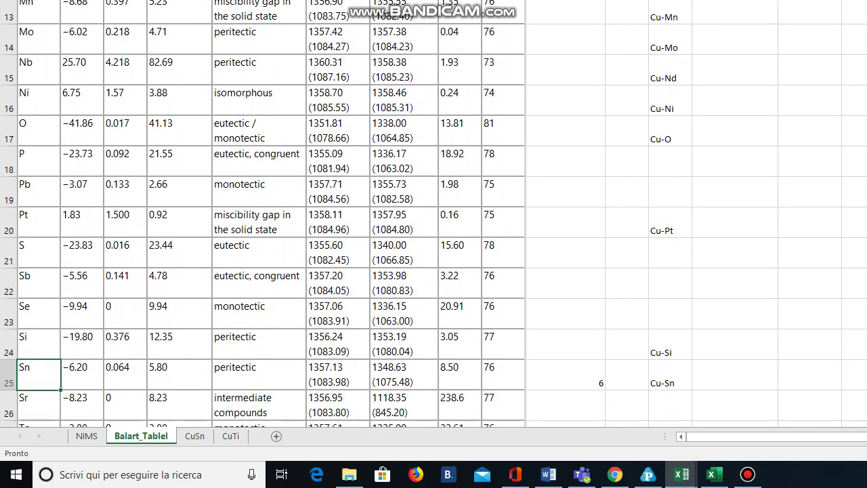
- Check the k value in the Sn row, and return to the m (k − 1) column header
{"action": "key", "text": "Right"}
{"action": "key", "text": "Right"}
{"action": "key", "text": "Up"}
{"action": "key", "text": "Up"}
{"action": "key", "text": "Up"}
{"action": "key", "text": "Up"}
{"action": "key", "text": "Up"}
{"action": "key", "text": "Up"}
{"action": "key", "text": "Up"}
{"action": "key", "text": "Up"}
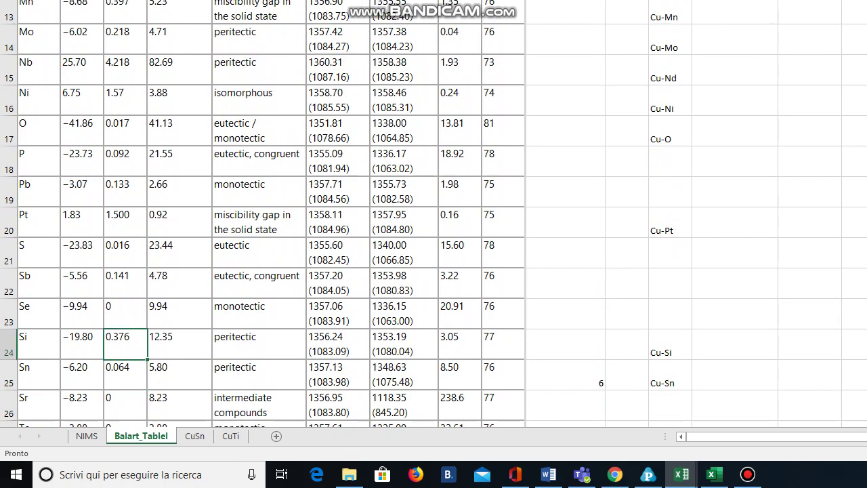
{"action": "key", "text": "ctrl+Up"}
{"action": "key", "text": "Right"}
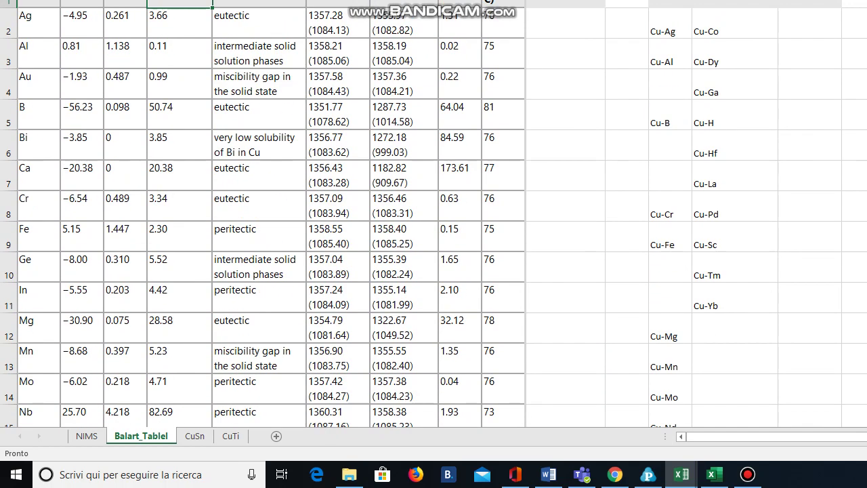
- Compare the m (k − 1) value in the Sn row with its calculated Q in column J
{"action": "key", "text": "Down"}
{"action": "key", "text": "Down"}
{"action": "key", "text": "Down"}
{"action": "key", "text": "Down"}
{"action": "key", "text": "Down"}
{"action": "key", "text": "Down"}
{"action": "key", "text": "Down"}
{"action": "key", "text": "Down"}
{"action": "key", "text": "Down"}
{"action": "key", "text": "Down"}
{"action": "key", "text": "Down"}
{"action": "key", "text": "Down"}
{"action": "key", "text": "Down"}
{"action": "key", "text": "Down"}
{"action": "key", "text": "Down"}
{"action": "key", "text": "Down"}
{"action": "key", "text": "Down"}
{"action": "key", "text": "Down"}
{"action": "key", "text": "Down"}
{"action": "key", "text": "Down"}
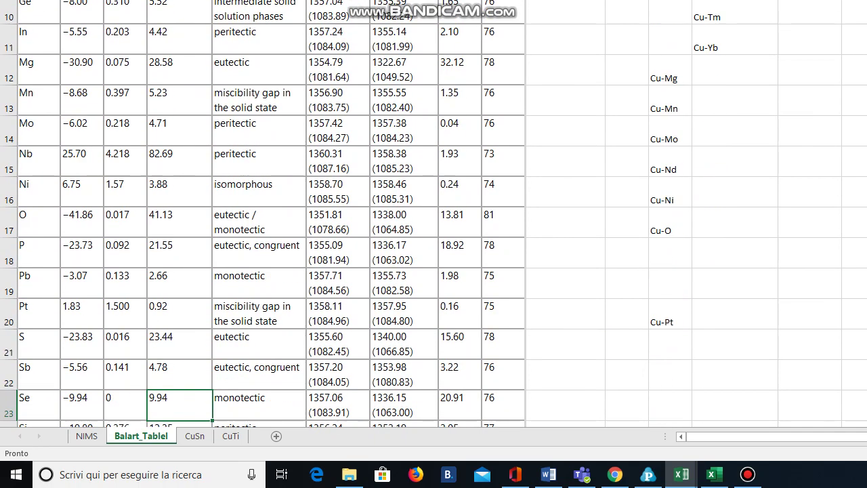
{"action": "key", "text": "Down"}
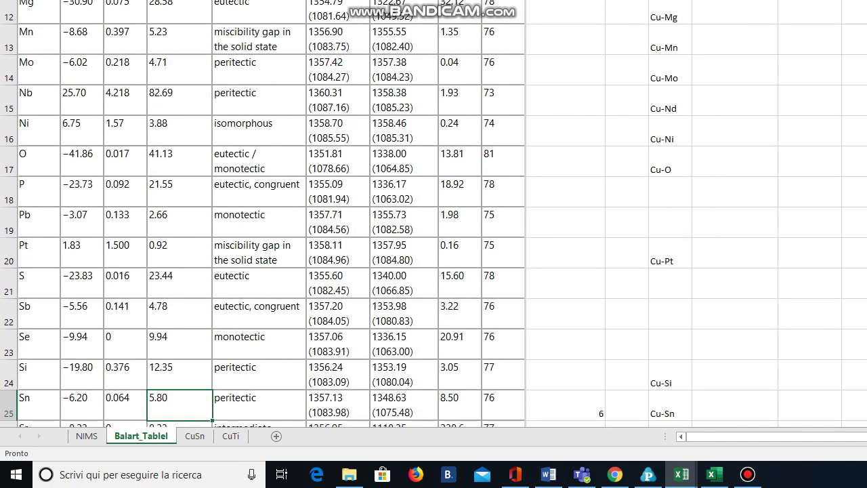
{"action": "key", "text": "Right"}
{"action": "key", "text": "Right"}
{"action": "key", "text": "Right"}
{"action": "key", "text": "Right"}
{"action": "key", "text": "Right"}
{"action": "key", "text": "Right"}
{"action": "key", "text": "Right"}
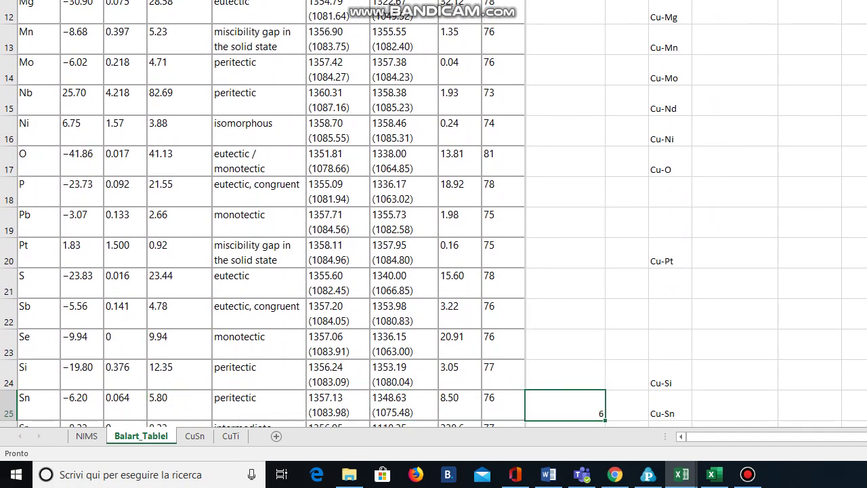
{"action": "key", "text": "Left"}
- Examine the parabola fit and the first-six-points charts on the CuTi sheet, and return to the Balart_TableI sheet
{"action": "left_click", "coordinate": [230, 436]}
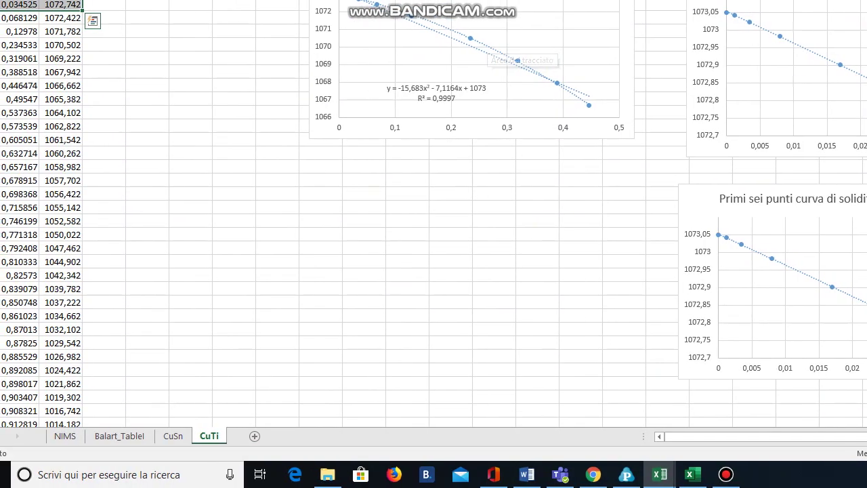
{"action": "left_click", "coordinate": [140, 435]}
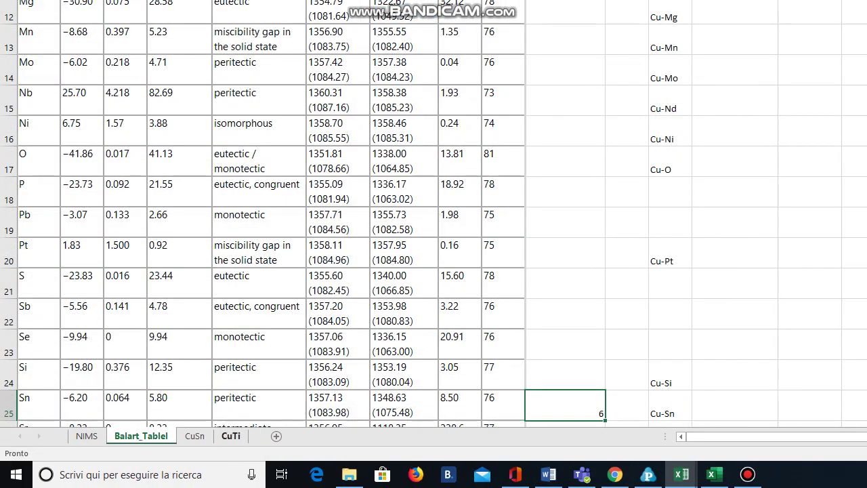
{"action": "key", "text": "ctrl+Page_Down"}
{"action": "key", "text": "ctrl+Page_Down"}
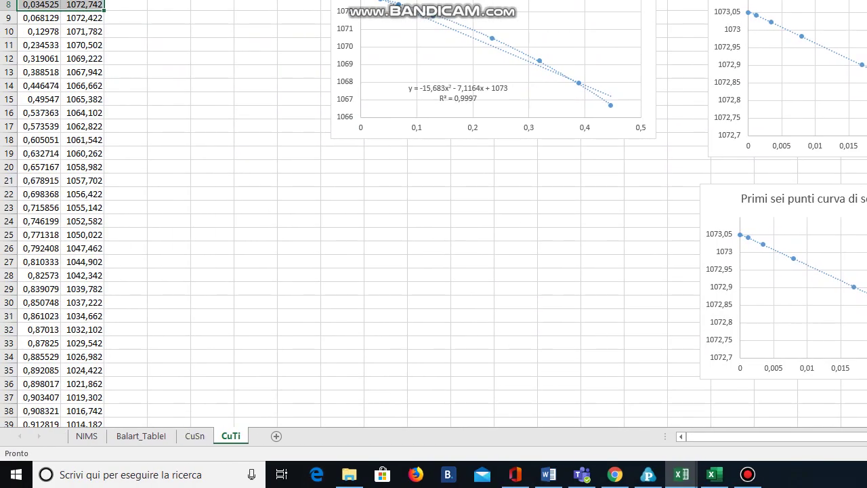
{"action": "left_click", "coordinate": [141, 436]}
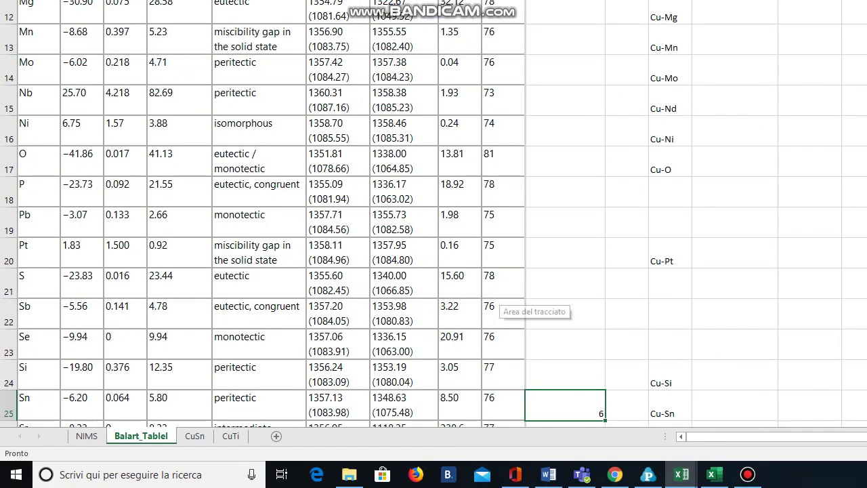
- Compare the m (k − 1) value in the Ti row with its calculated Q in column J
{"action": "scroll", "coordinate": [498, 303], "scroll_direction": "down", "scroll_amount": 3}
{"action": "left_click", "coordinate": [337, 191]}
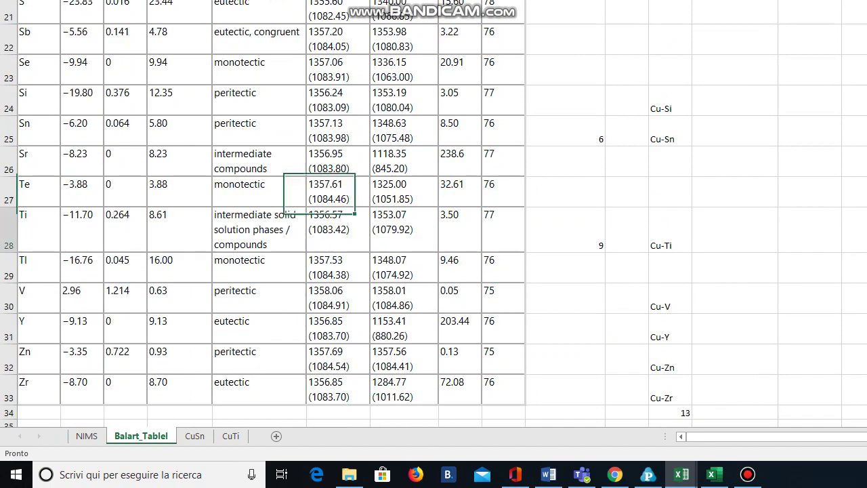
{"action": "left_click", "coordinate": [179, 229]}
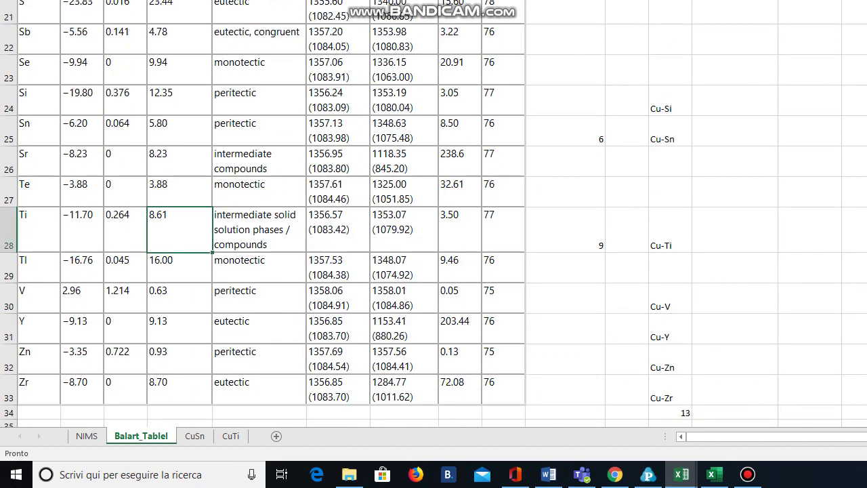
{"action": "left_click", "coordinate": [565, 229]}
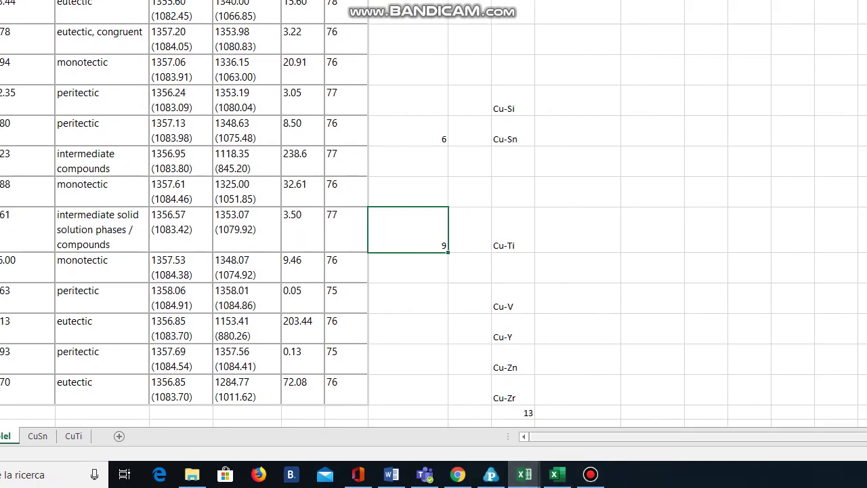
- Review the copper systems in the NIMS column, from Cu-Ag through Cu-Fe, against the elements of the Balart table
{"action": "mouse_move", "coordinate": [564, 474]}
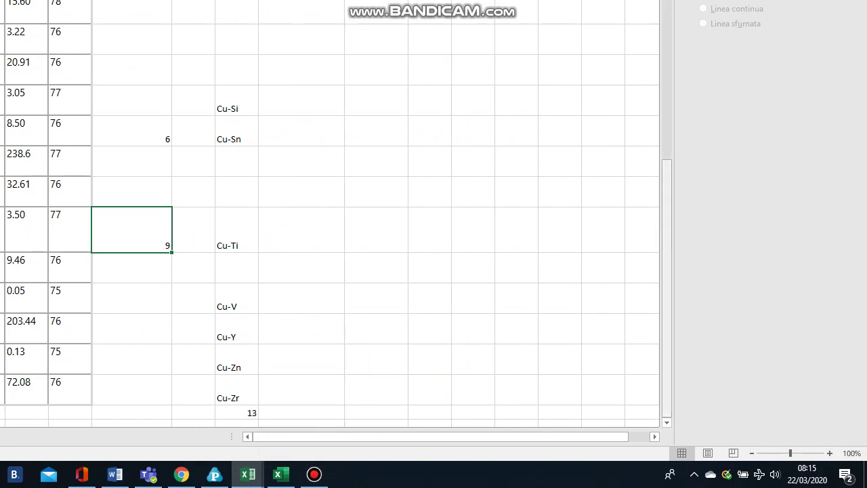
{"action": "left_click_drag", "start_coordinate": [667, 216], "coordinate": [666, 0]}
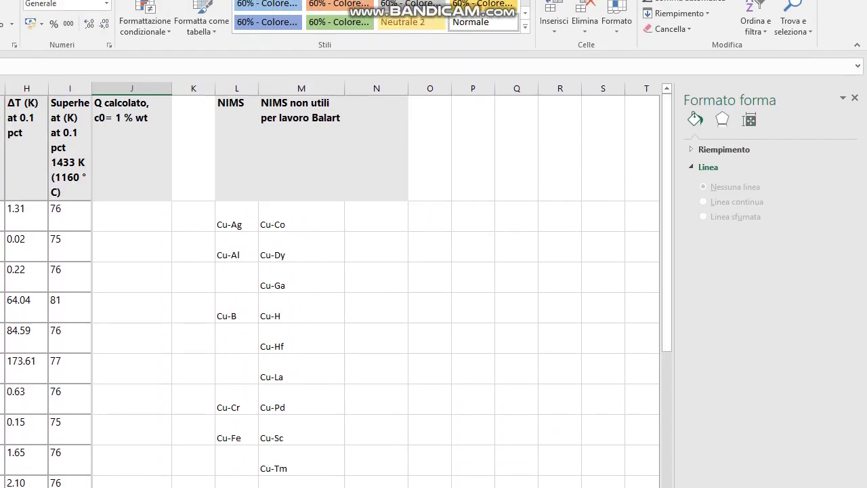
{"action": "left_click", "coordinate": [236, 215]}
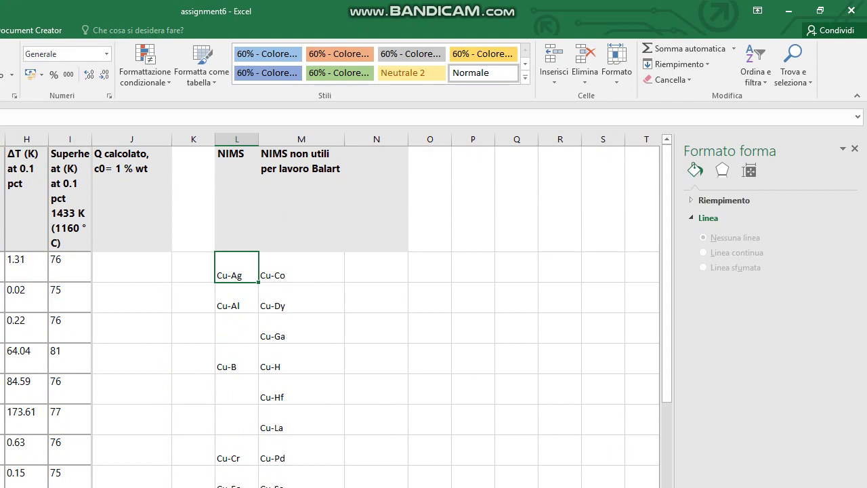
{"action": "left_click", "coordinate": [236, 298]}
{"action": "left_click", "coordinate": [236, 358]}
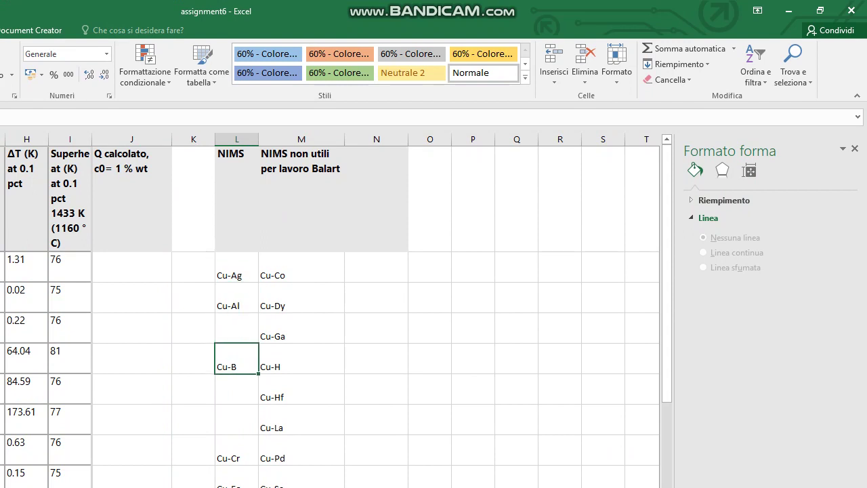
{"action": "left_click", "coordinate": [236, 450]}
{"action": "left_click", "coordinate": [236, 382]}
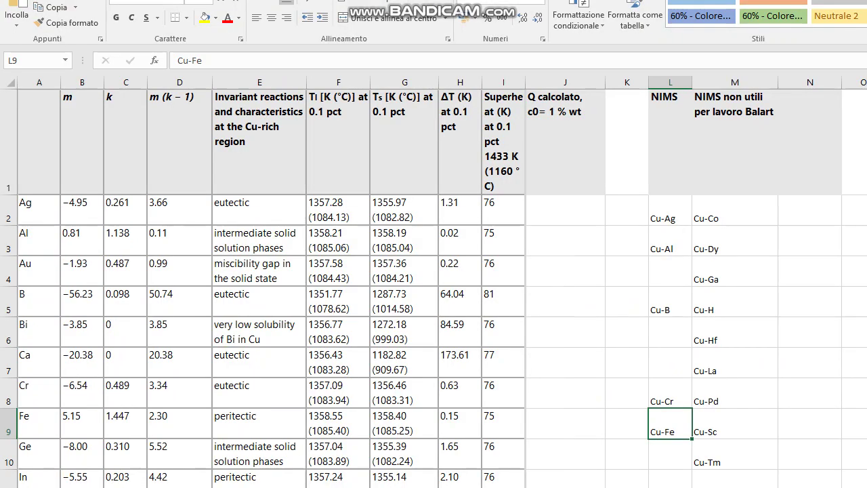
{"action": "left_click", "coordinate": [670, 210]}
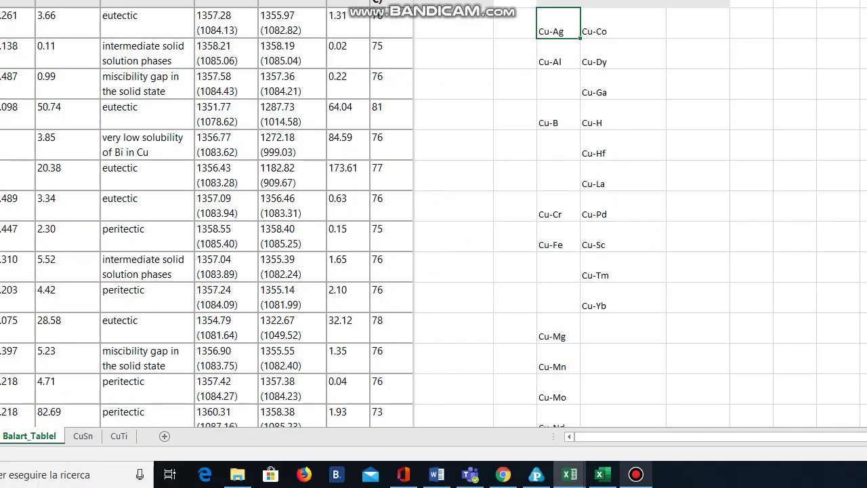
{"action": "left_click", "coordinate": [635, 474]}
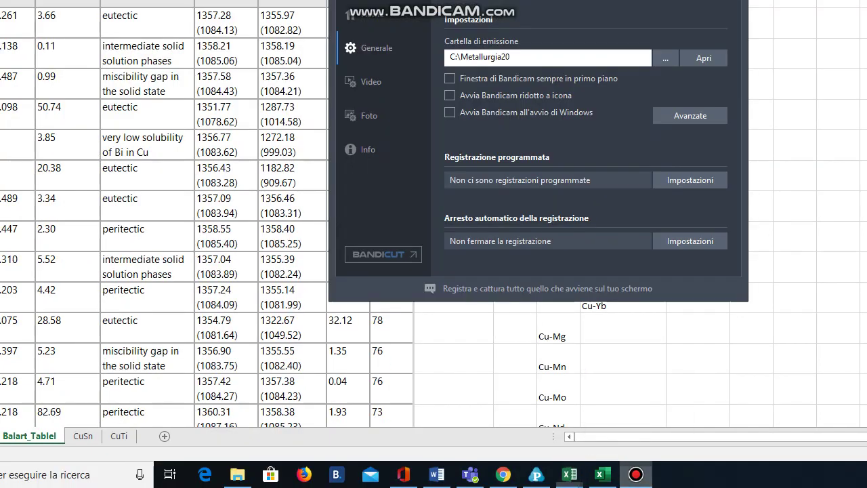